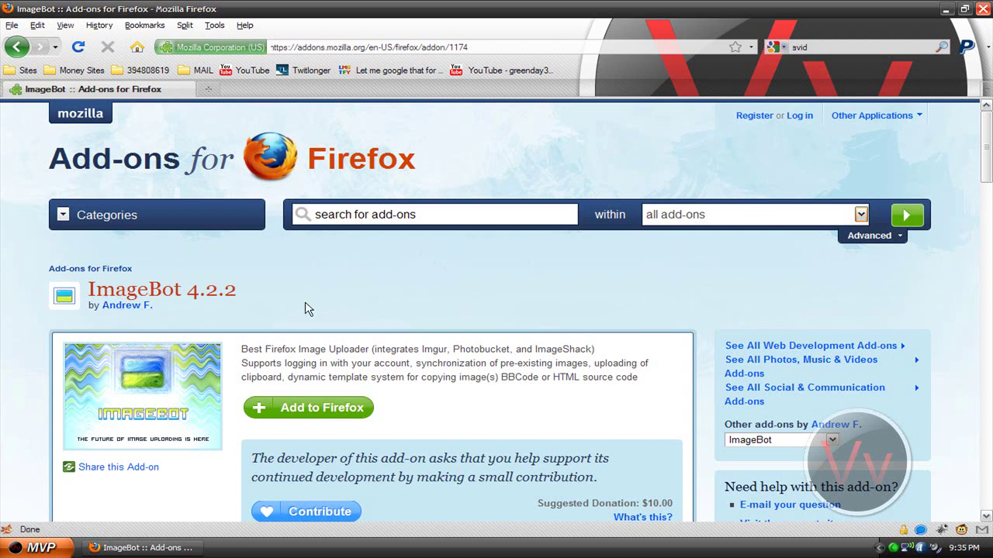
# Step: Choose to add ImageBot 4.2.2 to Firefox and read the developer's explanation of why it was created
pyautogui.scroll(-4, 470, 311)
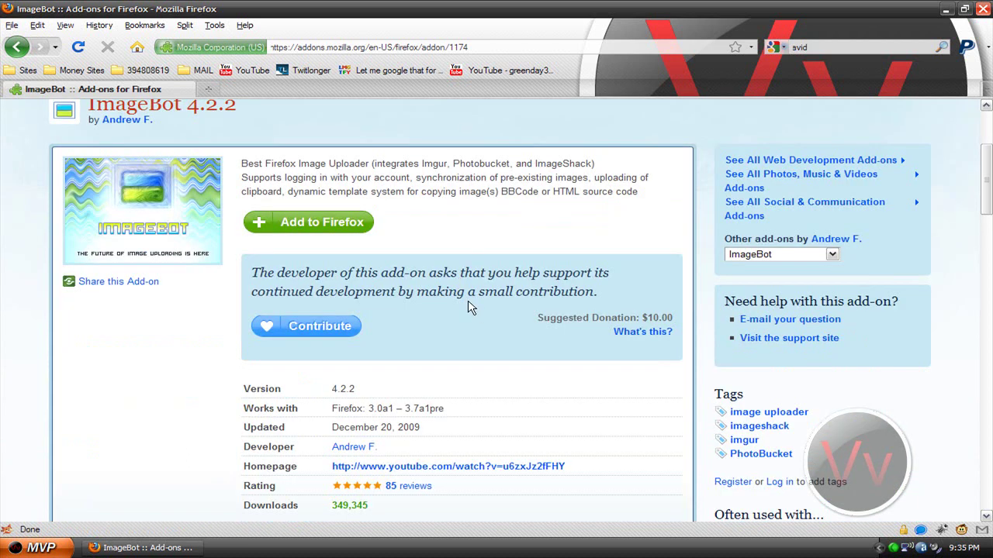
pyautogui.click(300, 223)
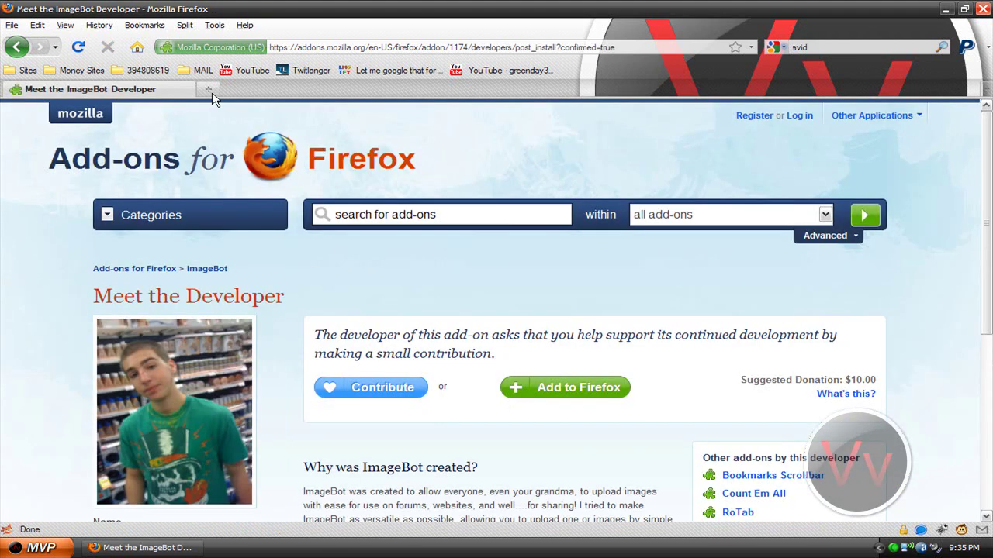
pyautogui.scroll(-3, 207, 341)
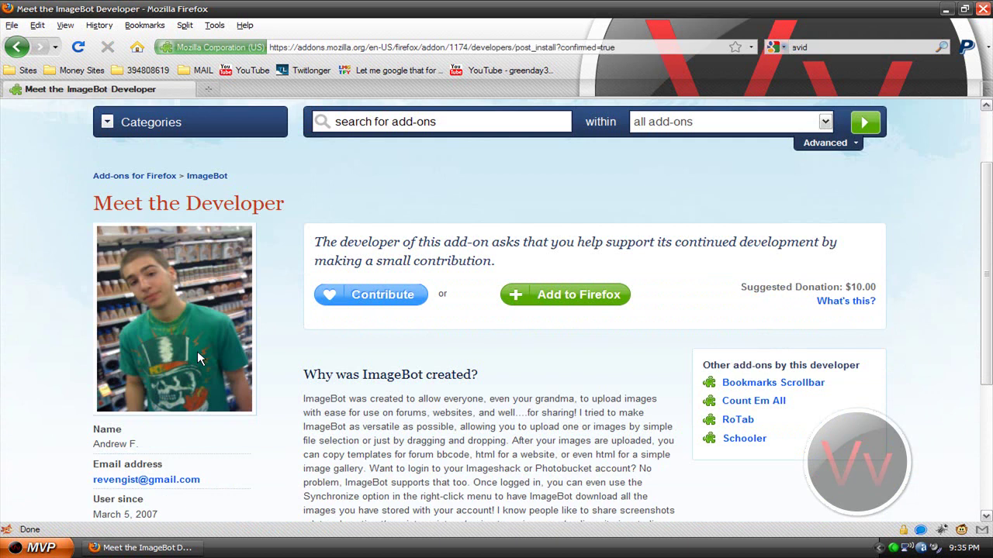
pyautogui.scroll(-3, 153, 317)
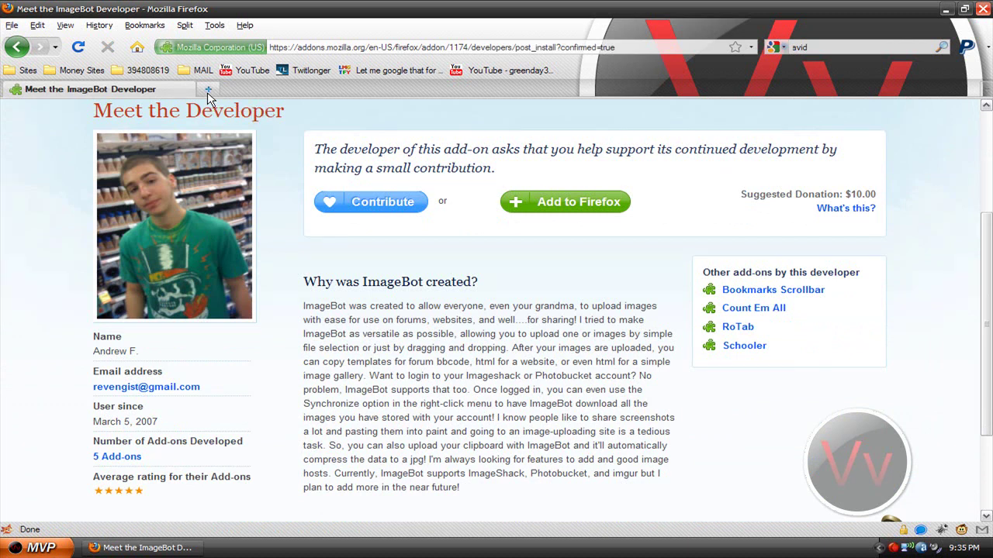
# Step: Open imageshack.us in a new tab to view its upload page, and close that tab
pyautogui.click(208, 92)
pyautogui.write('imagec')
pyautogui.write('ha')
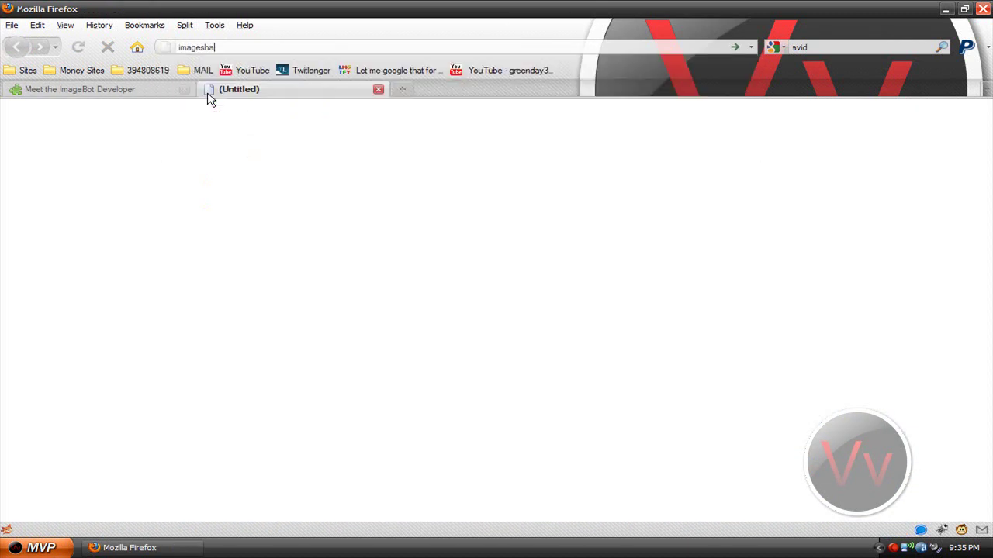
pyautogui.write('.comck.com')
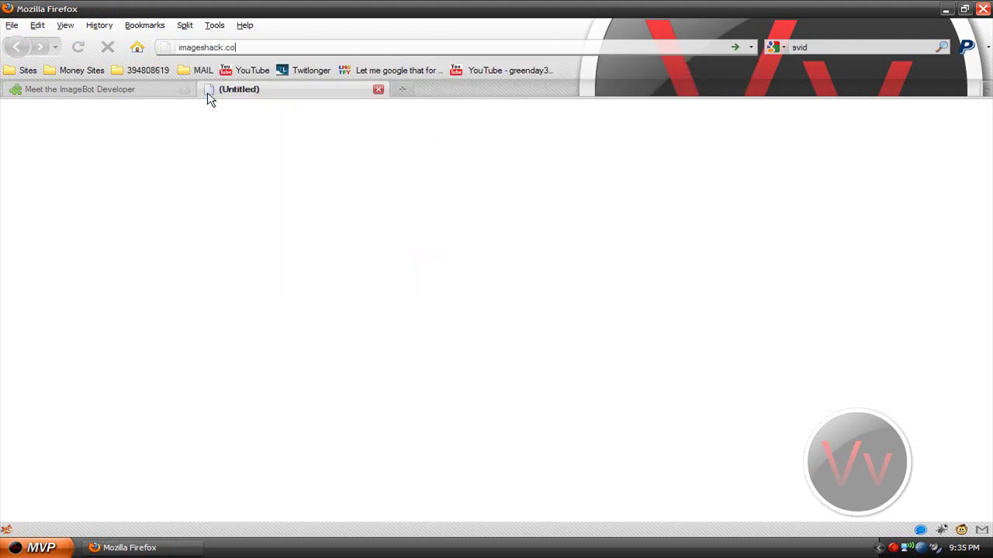
pyautogui.press('BackSpace')
pyautogui.press('BackSpace')
pyautogui.press('BackSpace')
pyautogui.write('us')
pyautogui.press('Return')
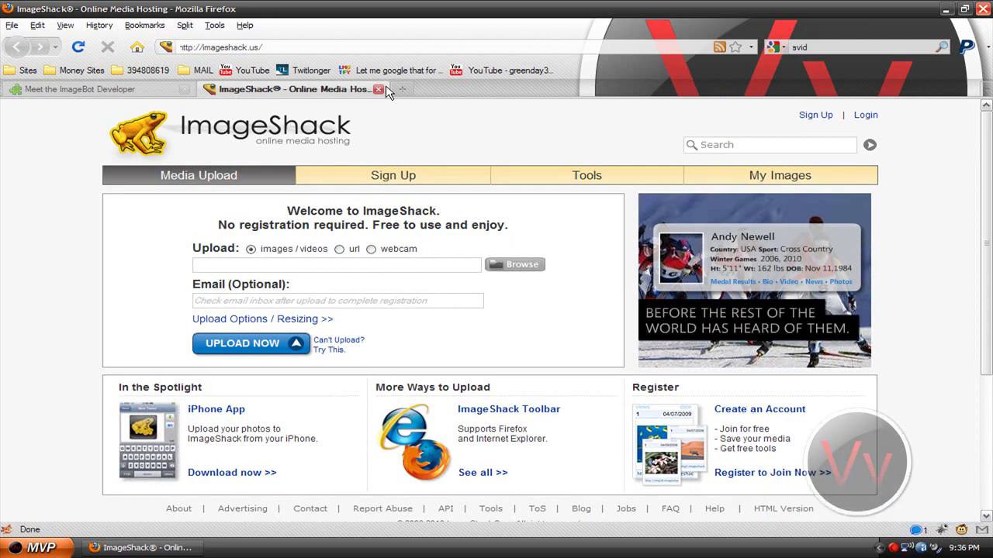
pyautogui.click(378, 89)
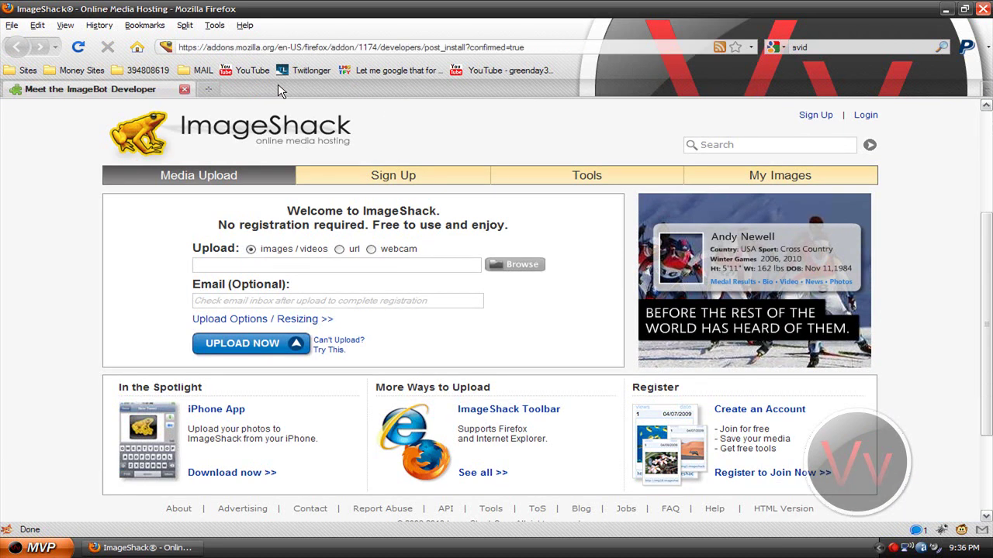
# Step: Open the installed ImageBot extension in its own tab and close the leftover blank tab
pyautogui.click(209, 89)
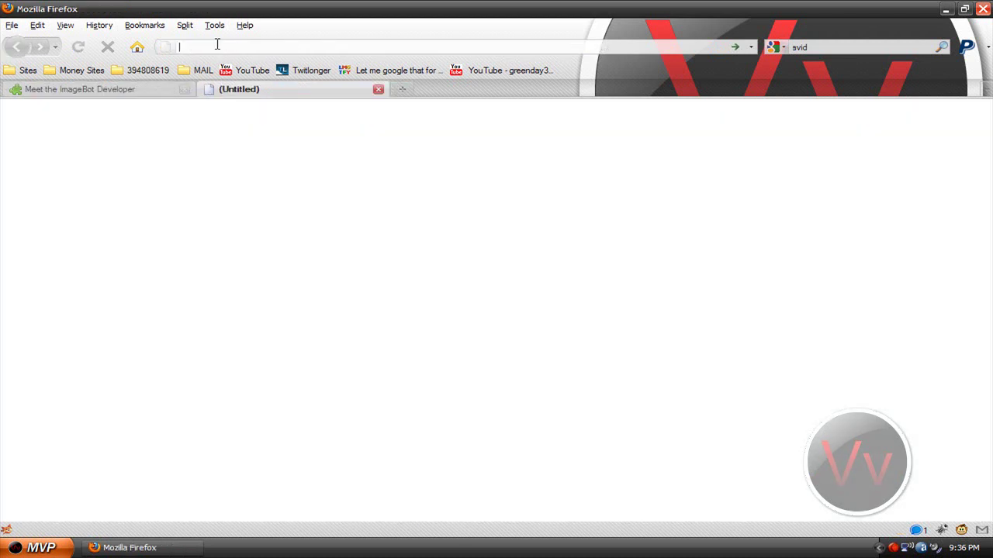
pyautogui.click(215, 26)
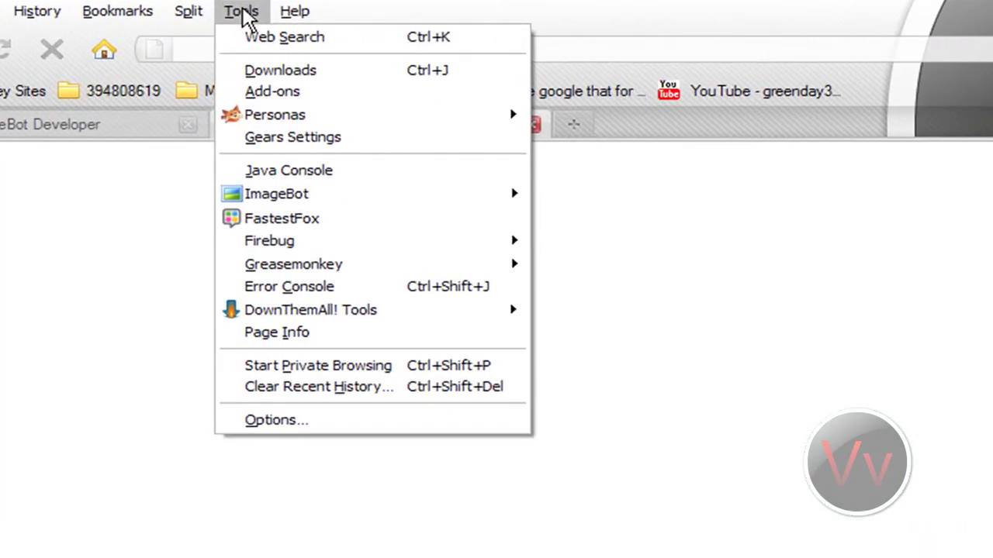
pyautogui.moveTo(247, 131)
pyautogui.click(627, 246)
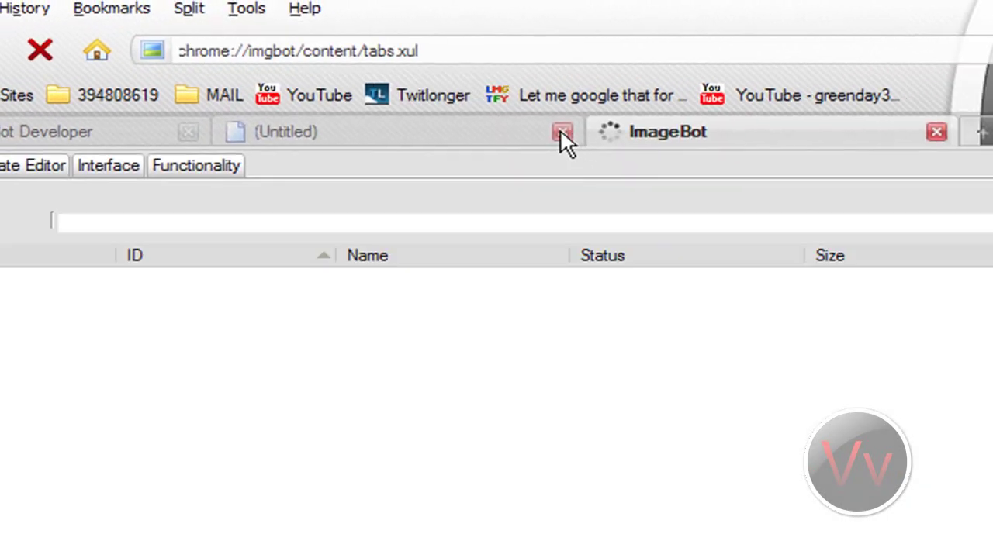
pyautogui.click(562, 133)
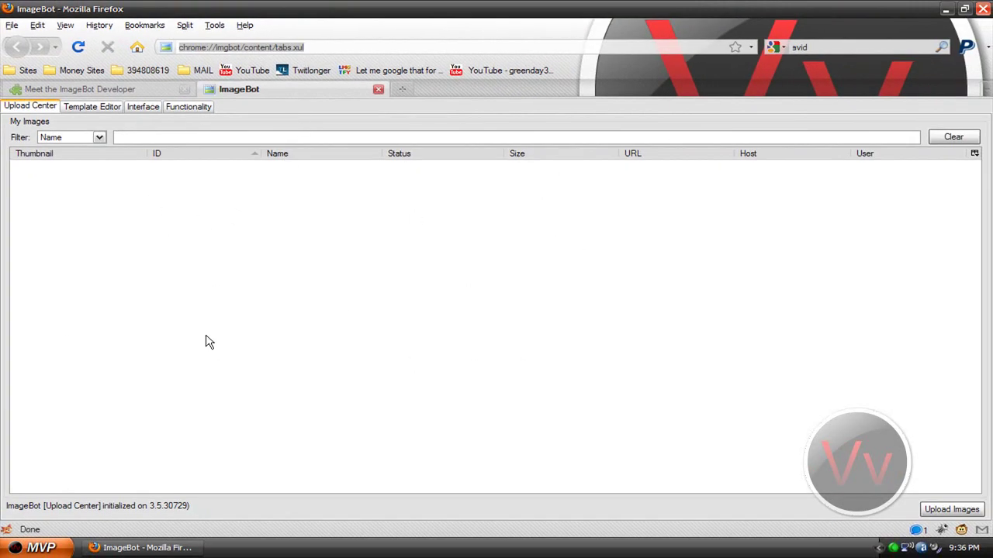
# Step: Upload the Twitter Banner image from the Desktop with ImageBot
pyautogui.moveTo(318, 245)
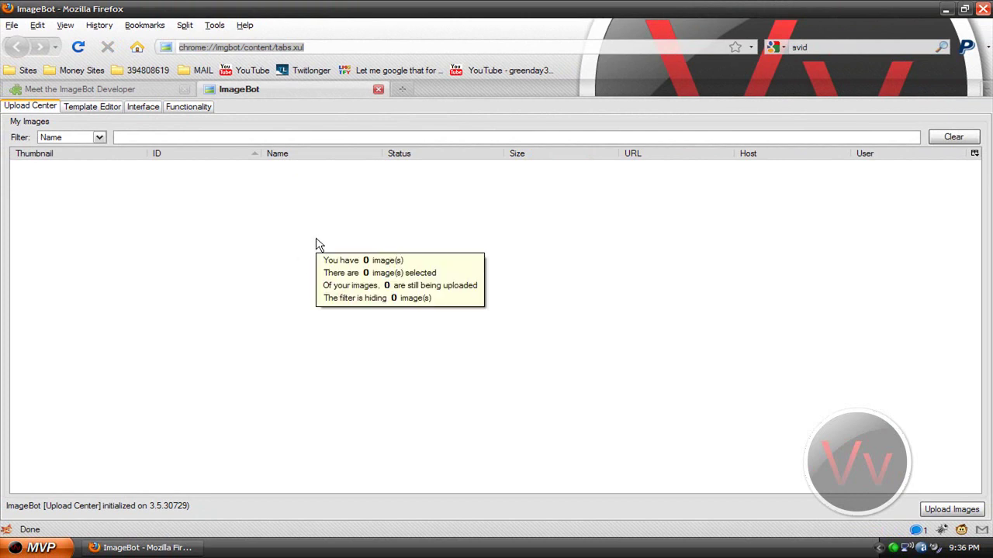
pyautogui.click(942, 509)
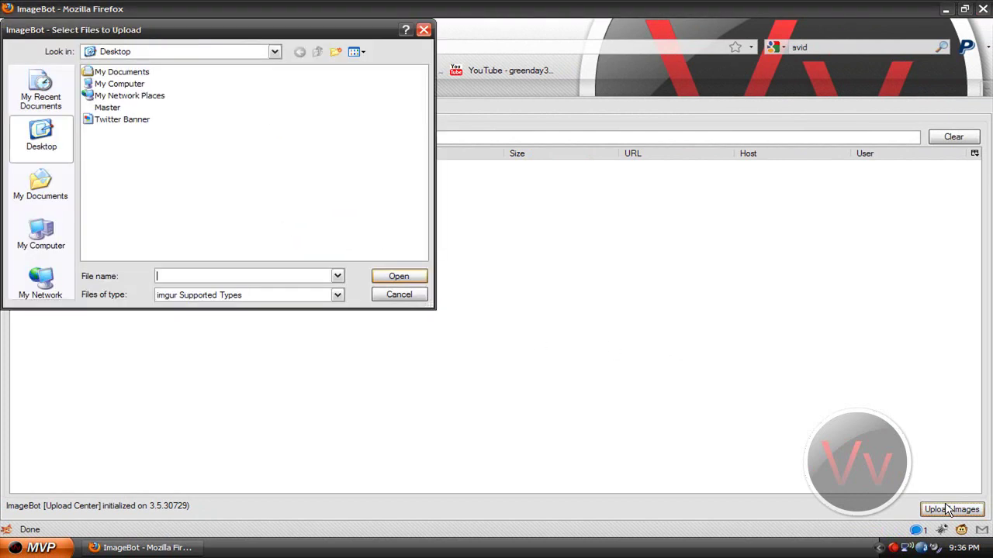
pyautogui.click(103, 123)
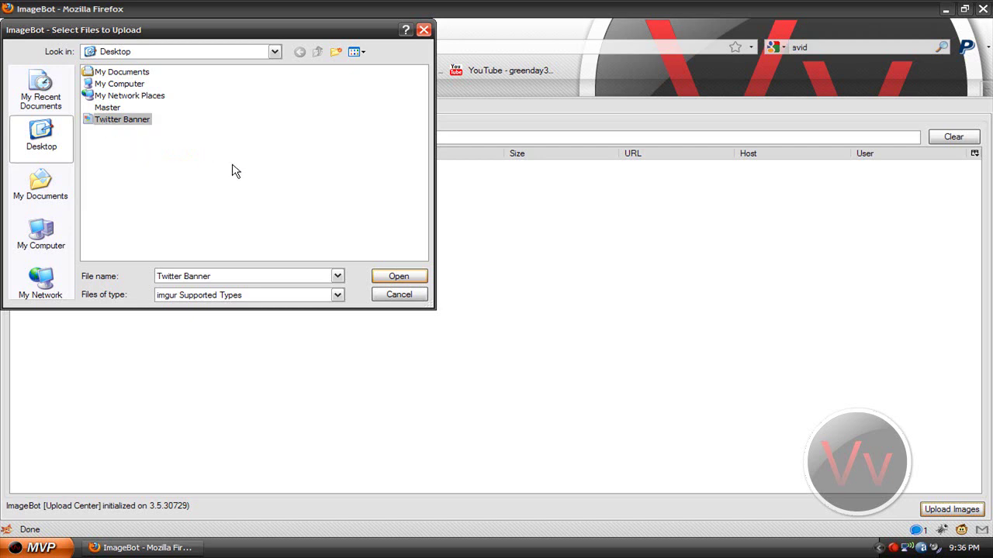
pyautogui.click(397, 277)
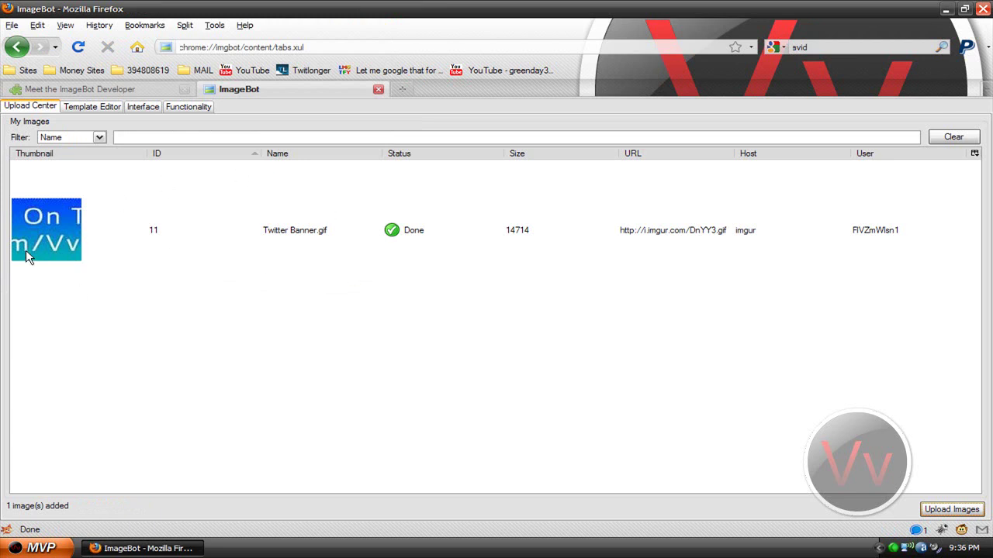
# Step: Copy the uploaded Twitter Banner.gif's link and open it in a new browser tab
pyautogui.rightClick(63, 242)
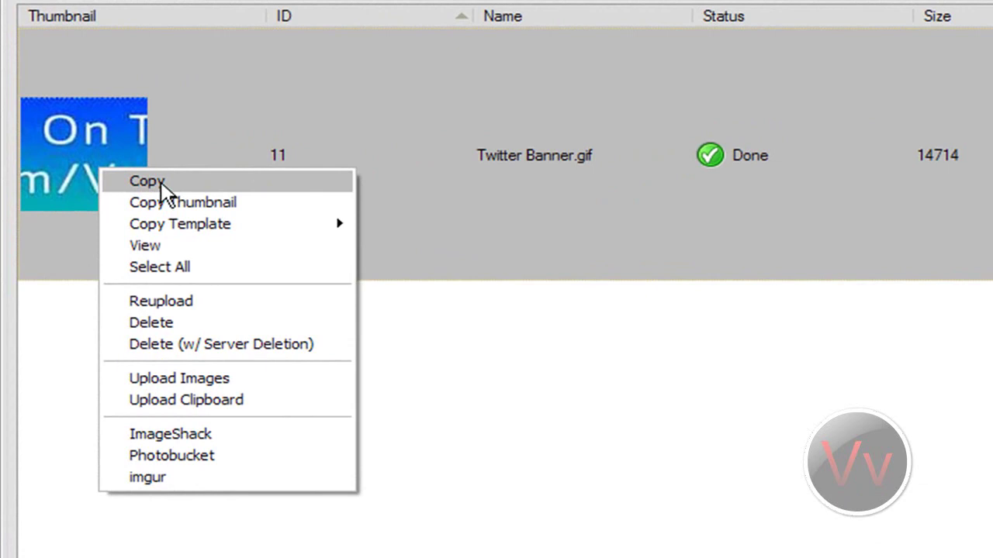
pyautogui.click(161, 182)
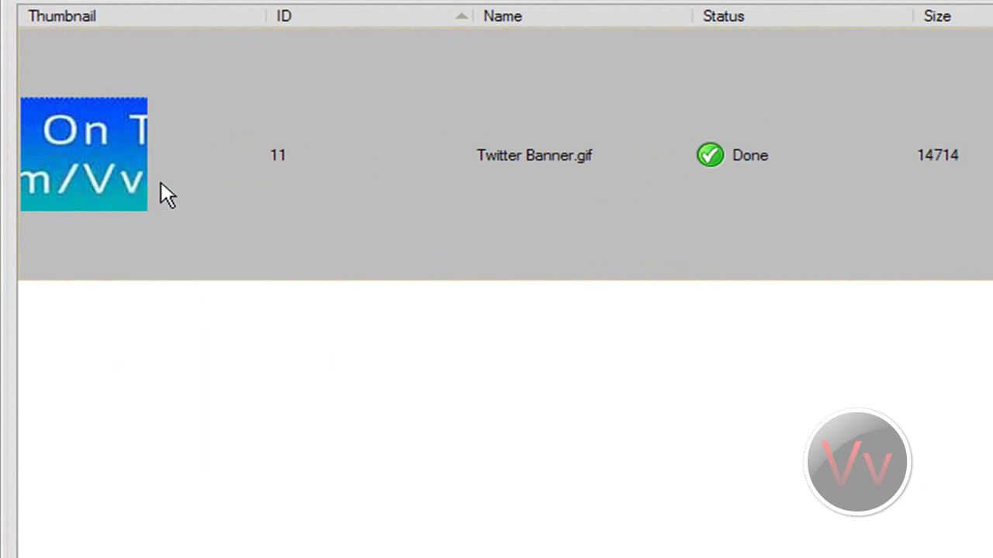
pyautogui.click(667, 19)
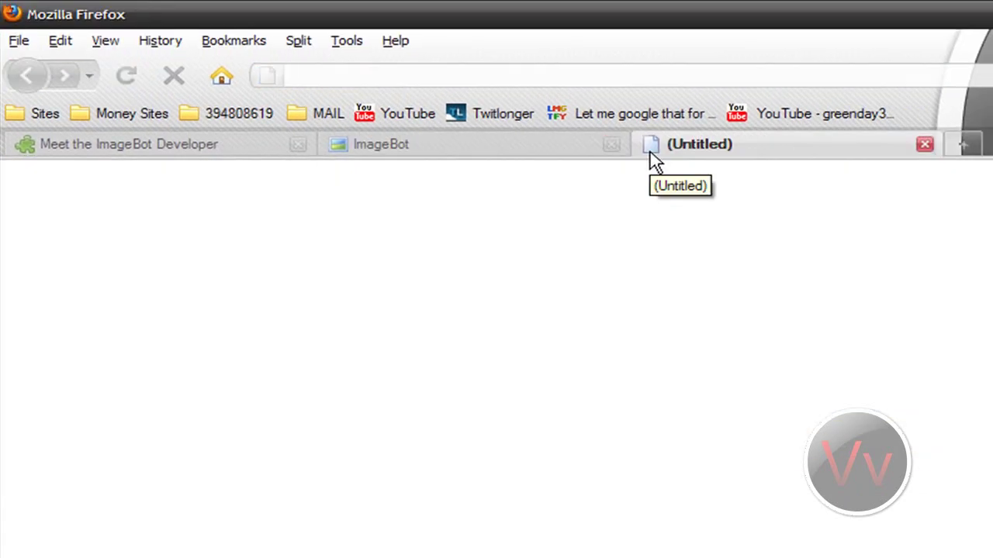
pyautogui.hotkey('ctrl', 'v')
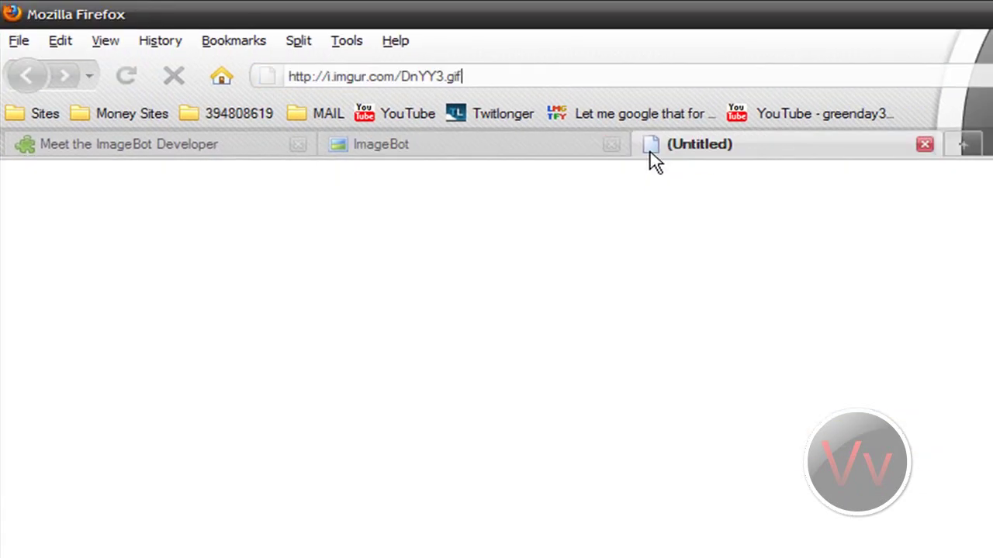
pyautogui.press('Return')
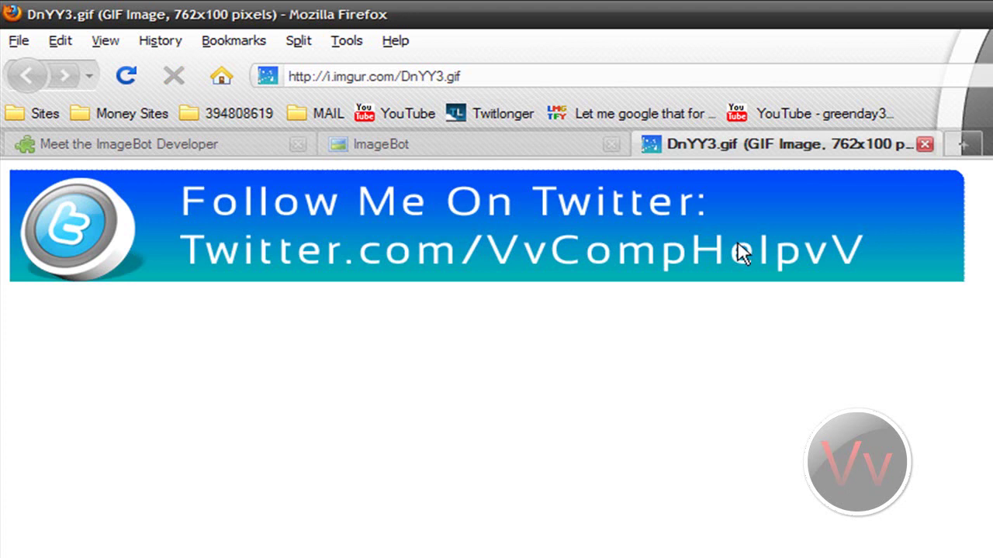
# Step: Copy the Twitter Banner.gif link again from ImageBot's upload list, and select the address of the opened image
pyautogui.click(492, 147)
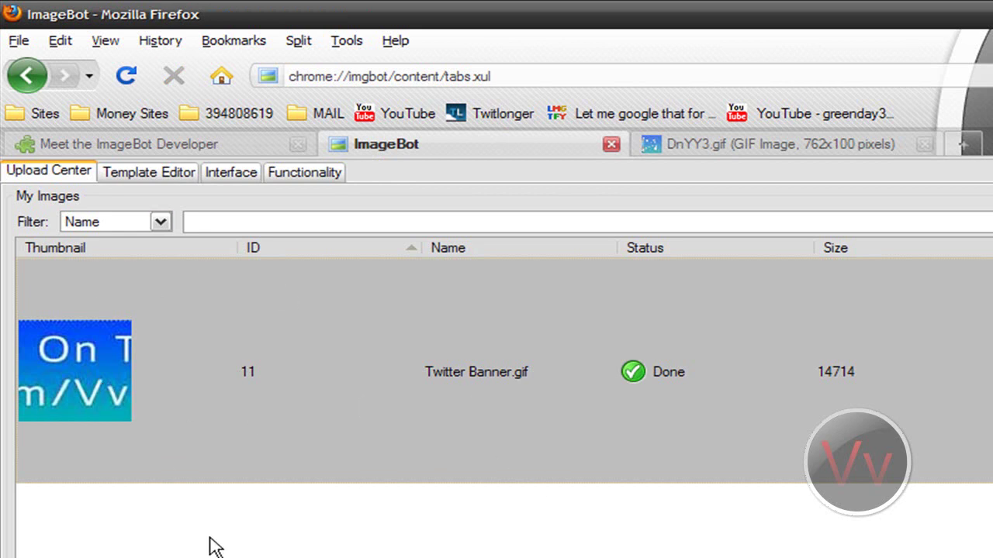
pyautogui.rightClick(120, 402)
pyautogui.click(128, 402)
pyautogui.click(693, 146)
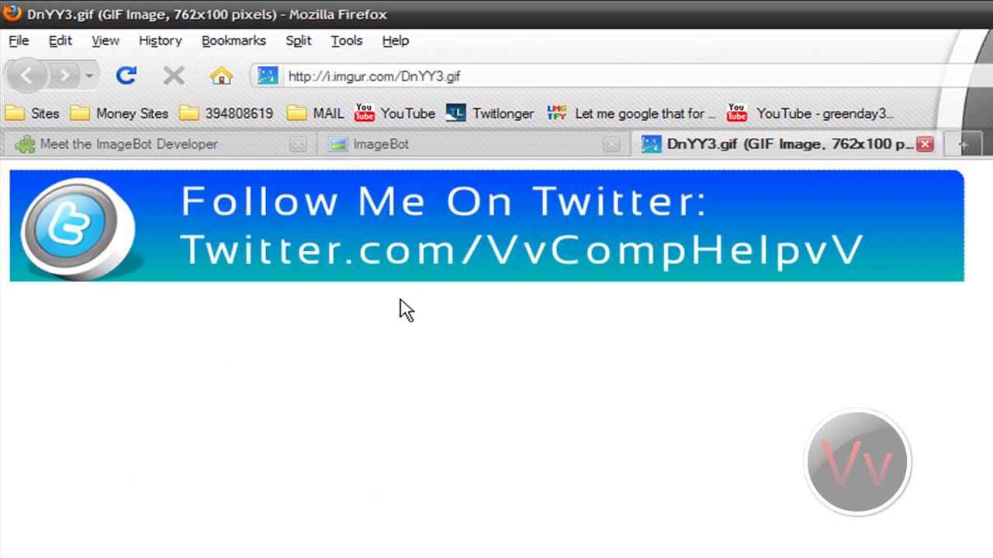
pyautogui.click(417, 75)
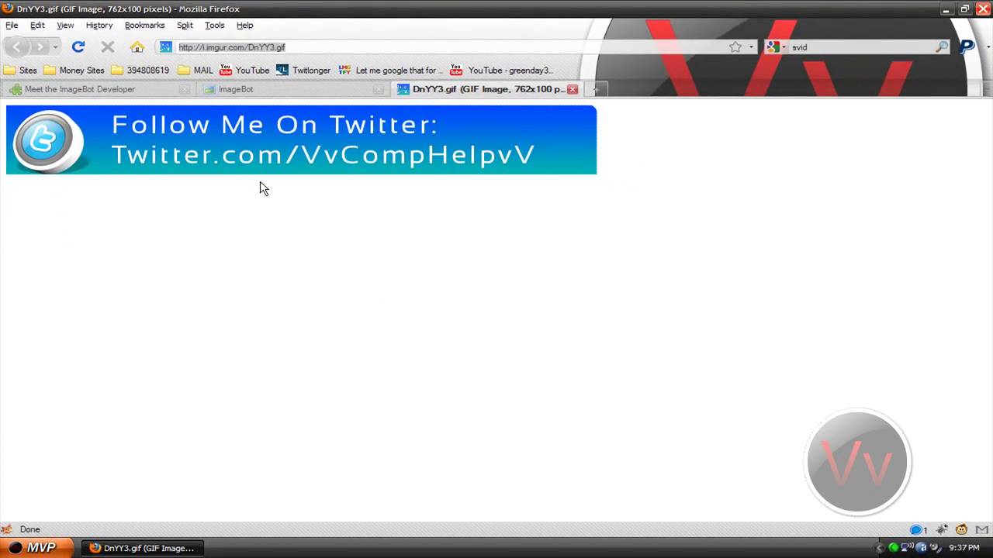
# Step: Try ImageShack and Photobucket as ImageBot's upload host, and set the host back to imgur
pyautogui.click(281, 91)
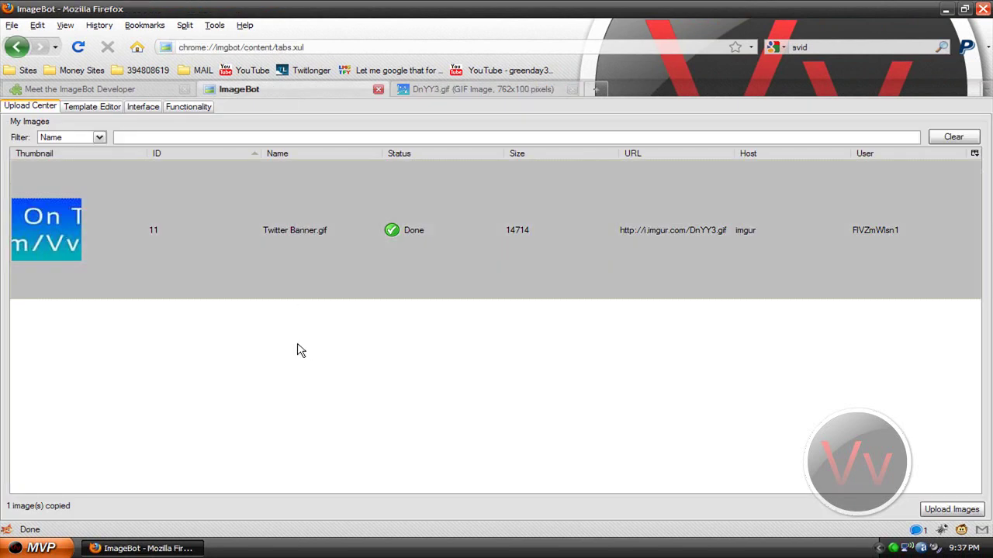
pyautogui.rightClick(63, 243)
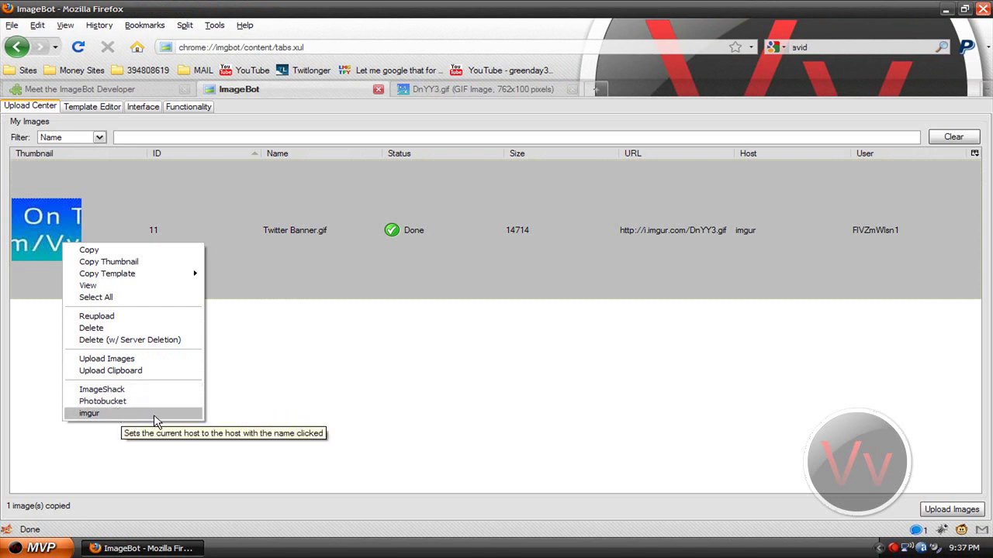
pyautogui.click(117, 390)
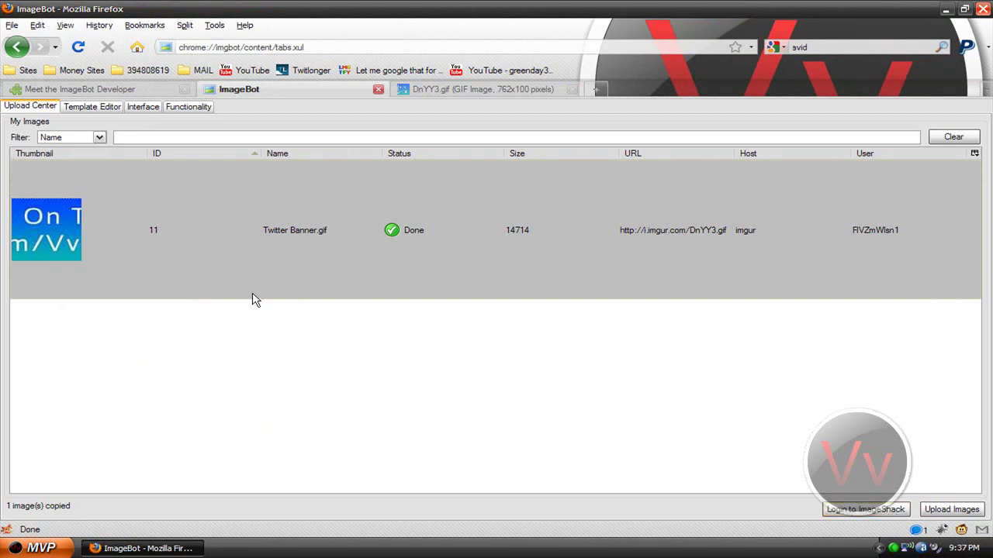
pyautogui.rightClick(109, 285)
pyautogui.click(163, 453)
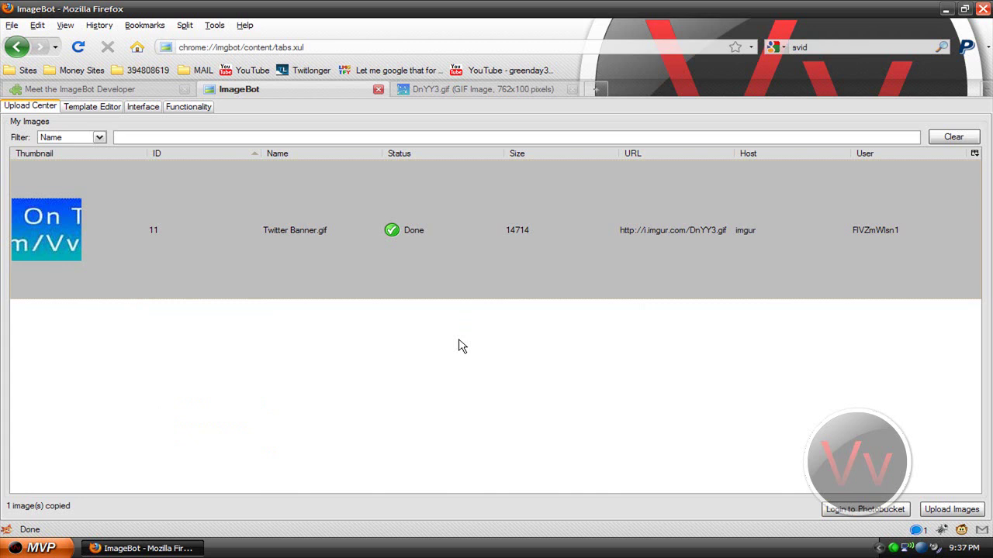
pyautogui.rightClick(83, 202)
pyautogui.click(129, 385)
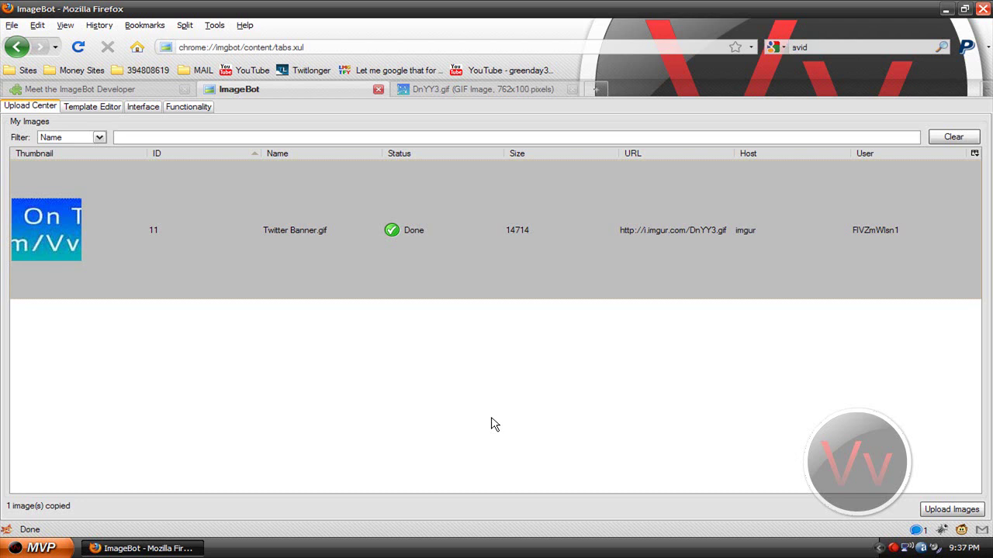
# Step: Copy the thumbnail link of Twitter Banner.gif from ImageBot and view it in a temporary new tab
pyautogui.click(458, 95)
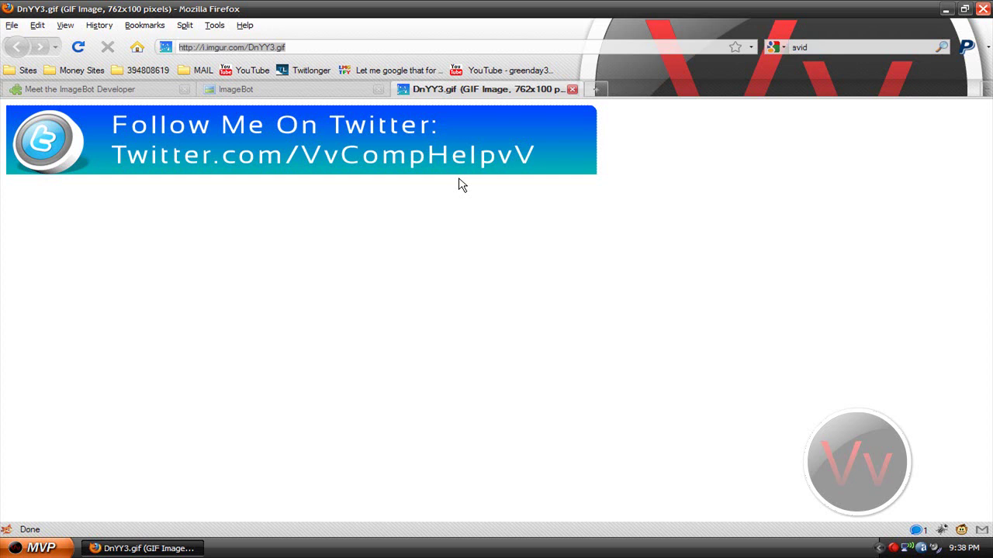
pyautogui.click(292, 94)
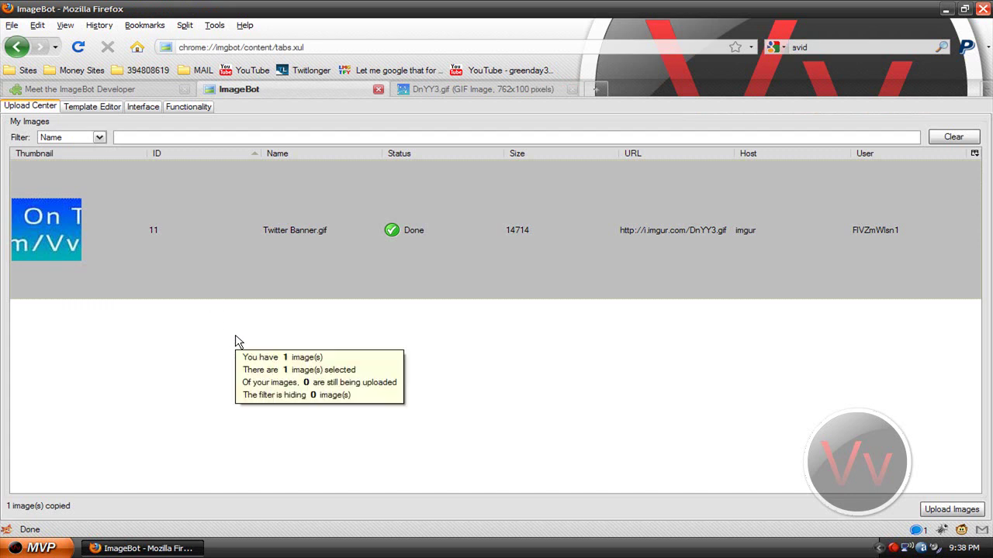
pyautogui.rightClick(78, 233)
pyautogui.click(101, 253)
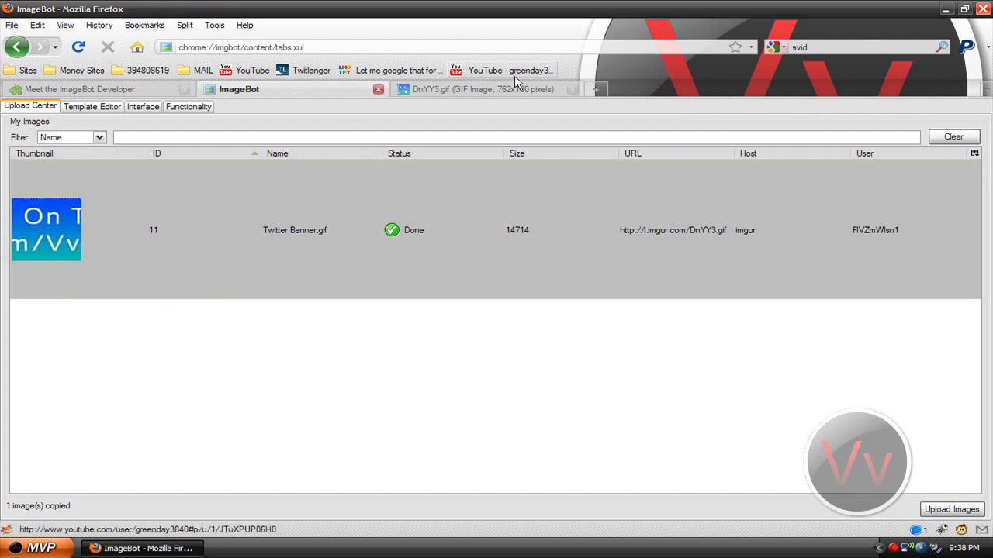
pyautogui.click(598, 89)
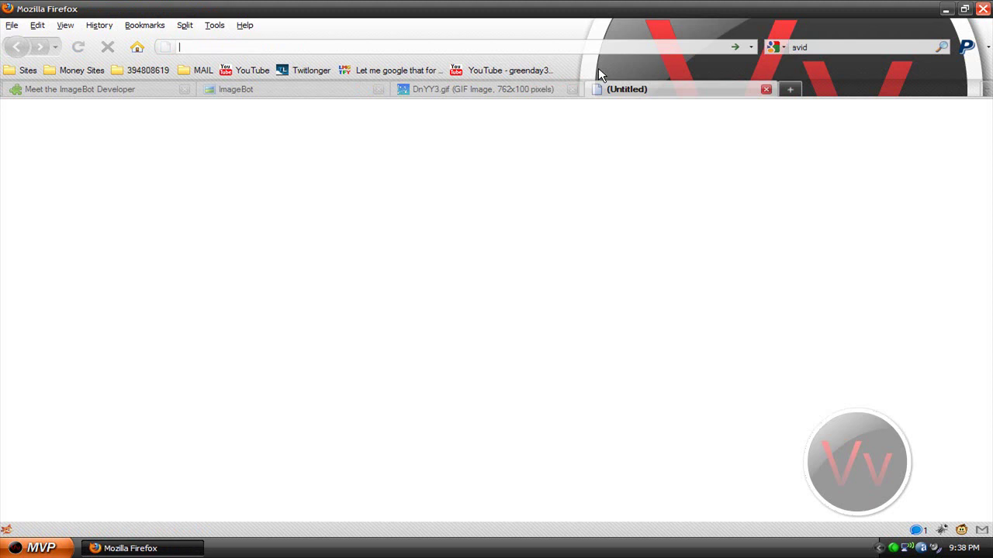
pyautogui.hotkey('ctrl', 'v')
pyautogui.press('Return')
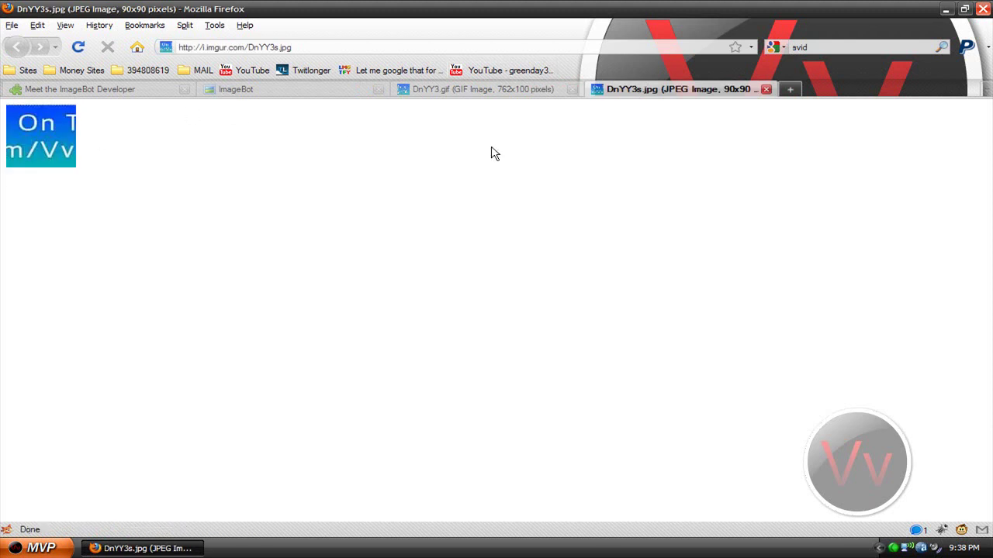
pyautogui.click(766, 89)
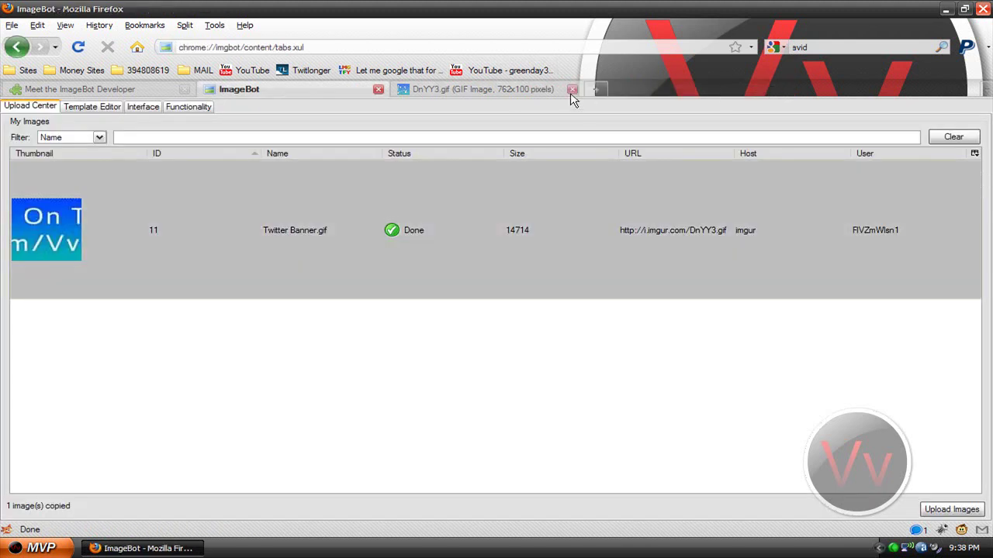
# Step: Copy Twitter Banner.gif with the Hotlink for Websites template and view the code in a temporary new tab
pyautogui.rightClick(38, 218)
pyautogui.moveTo(87, 254)
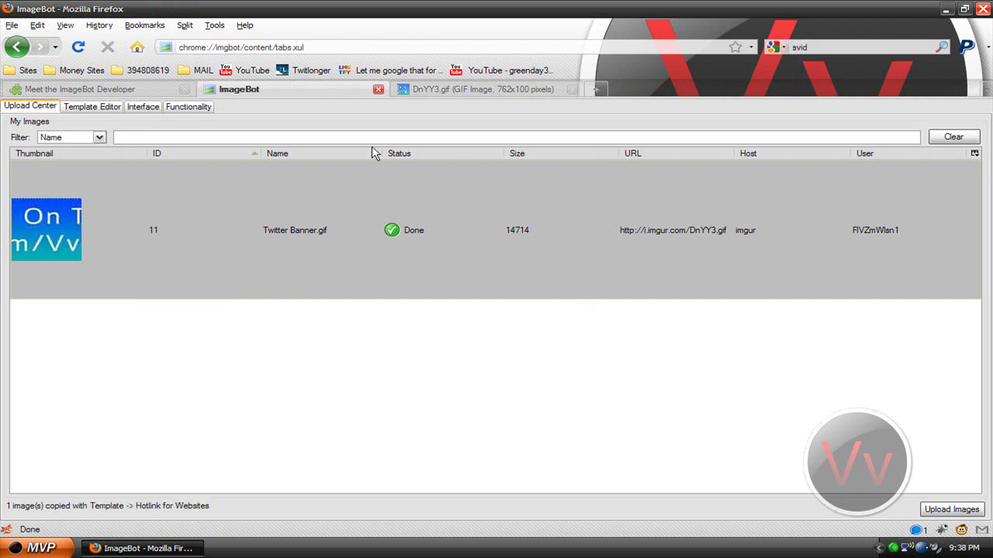
pyautogui.click(598, 89)
pyautogui.hotkey('ctrl', 'v')
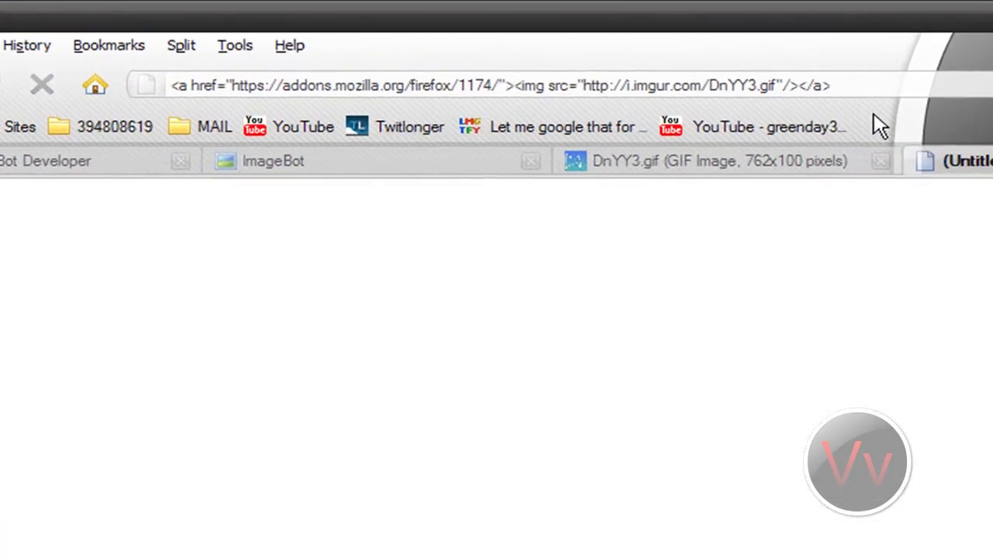
pyautogui.moveTo(899, 84); pyautogui.dragTo(171, 86)
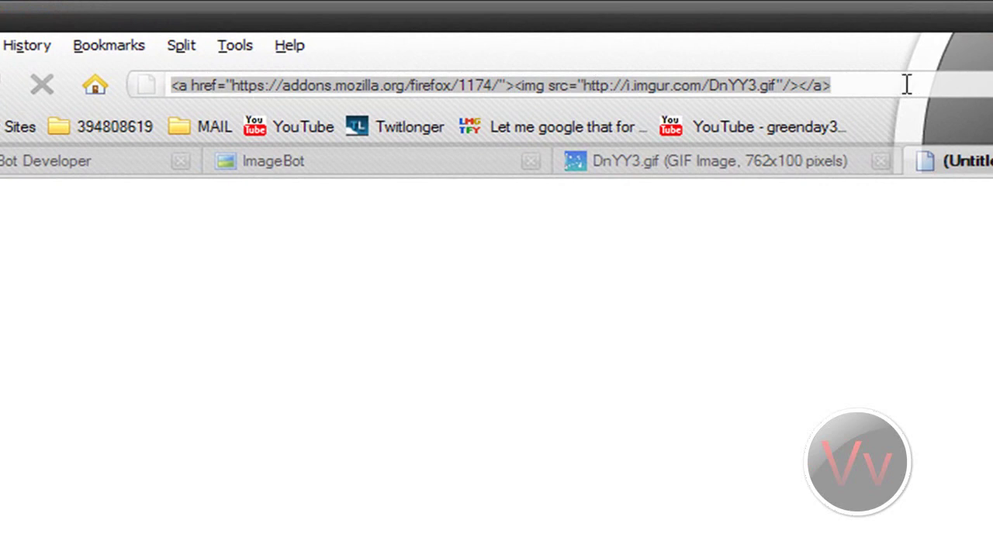
pyautogui.click(417, 166)
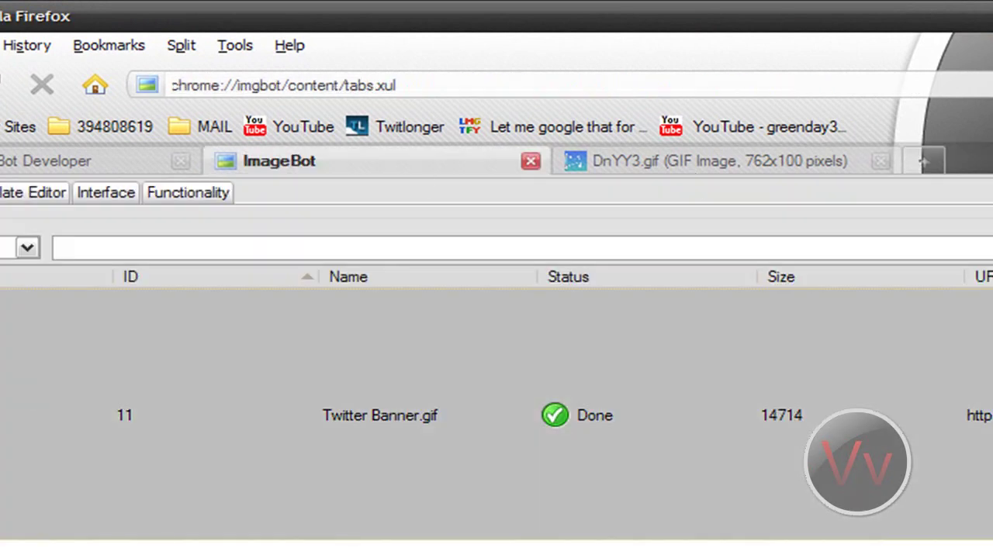
# Step: Copy Twitter Banner.gif with the Hotlink for forums (1) template and view the code in a temporary new tab
pyautogui.rightClick(2, 386)
pyautogui.moveTo(87, 456)
pyautogui.click(341, 462)
pyautogui.click(926, 161)
pyautogui.hotkey('ctrl', 'v')
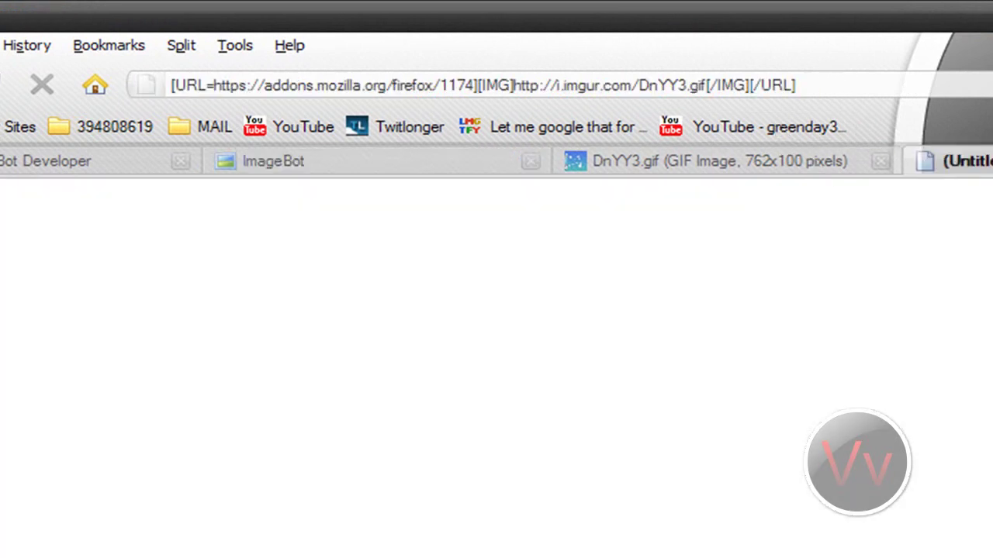
pyautogui.hotkey('ctrl', 'w')
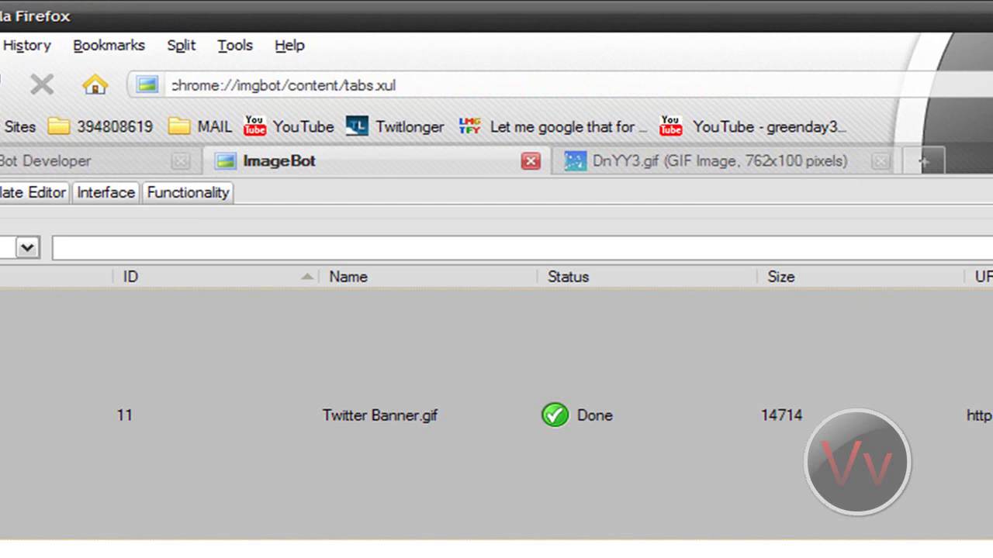
# Step: Examine ImageBot's hotlink and thumbnail templates in the template editor, down to Thumbnail for forums (2)
pyautogui.rightClick(1, 435)
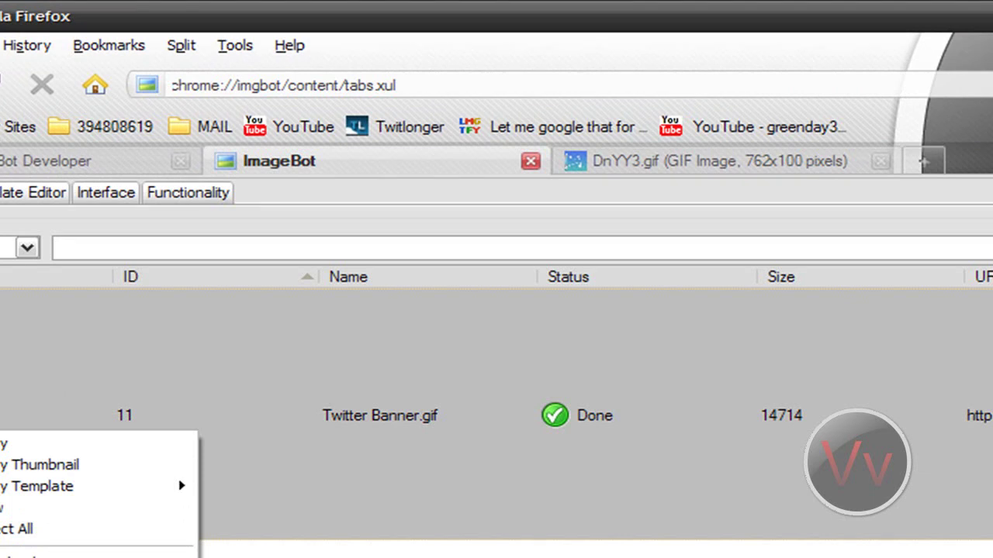
pyautogui.press('Escape')
pyautogui.click(23, 192)
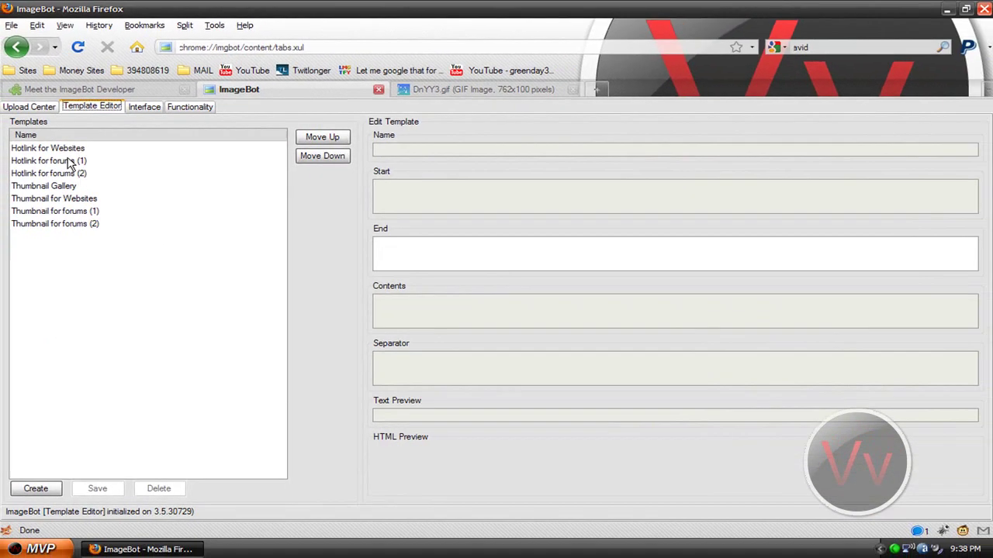
pyautogui.click(67, 148)
pyautogui.click(68, 161)
pyautogui.click(67, 186)
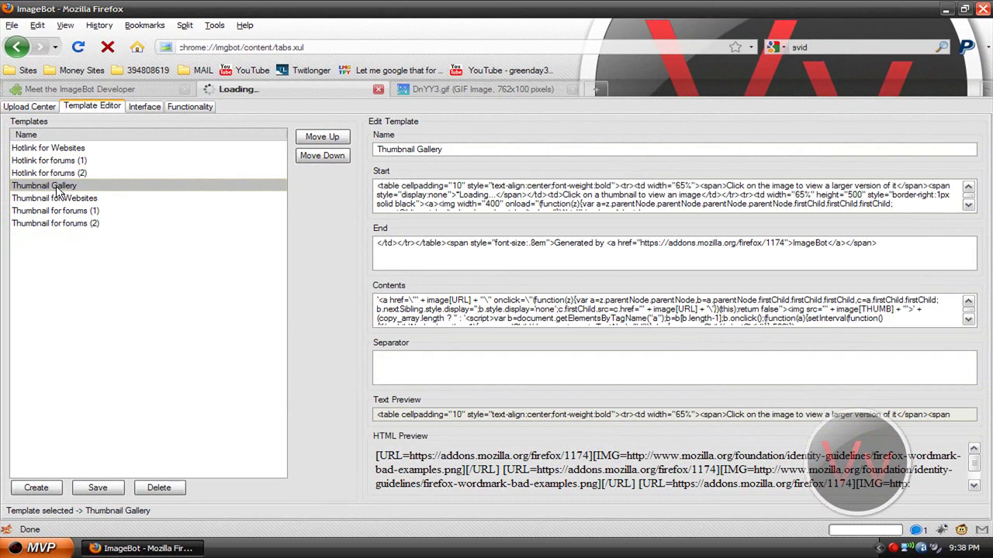
pyautogui.click(58, 199)
pyautogui.click(55, 211)
pyautogui.click(55, 224)
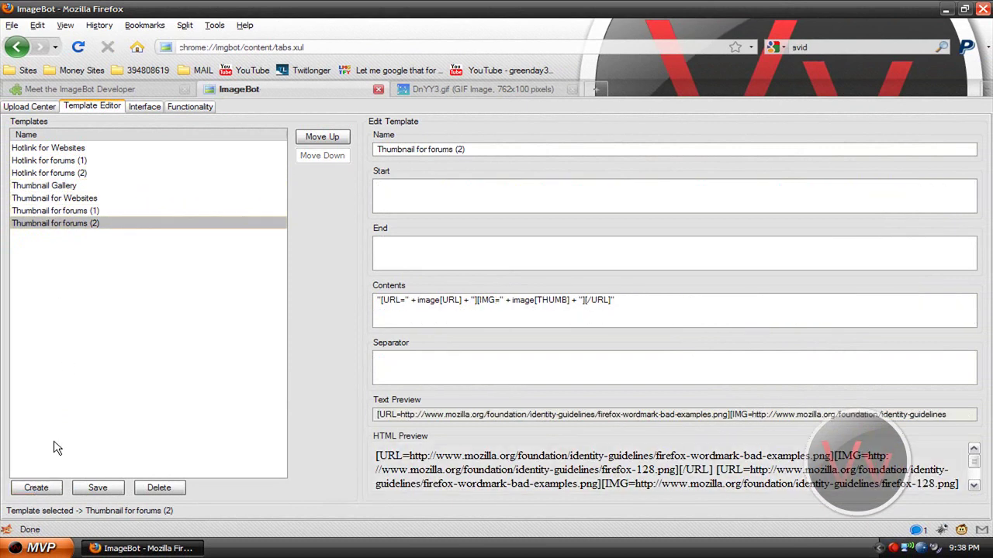
# Step: Review ImageBot's interface options and its functionality settings
pyautogui.click(144, 107)
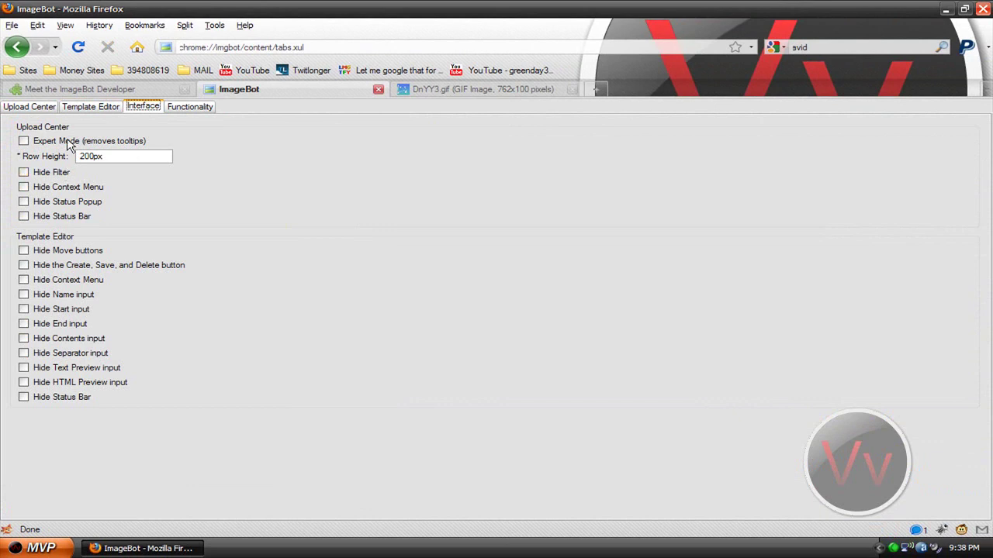
pyautogui.click(13, 110)
pyautogui.click(170, 110)
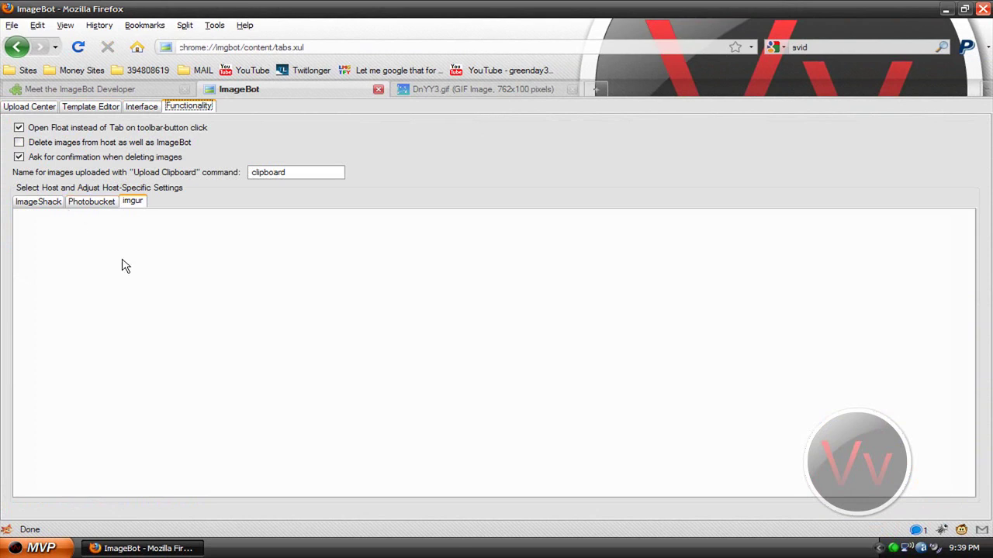
# Step: Upload the Twitter Banner file from the Desktop again through ImageBot's Upload Center
pyautogui.click(10, 112)
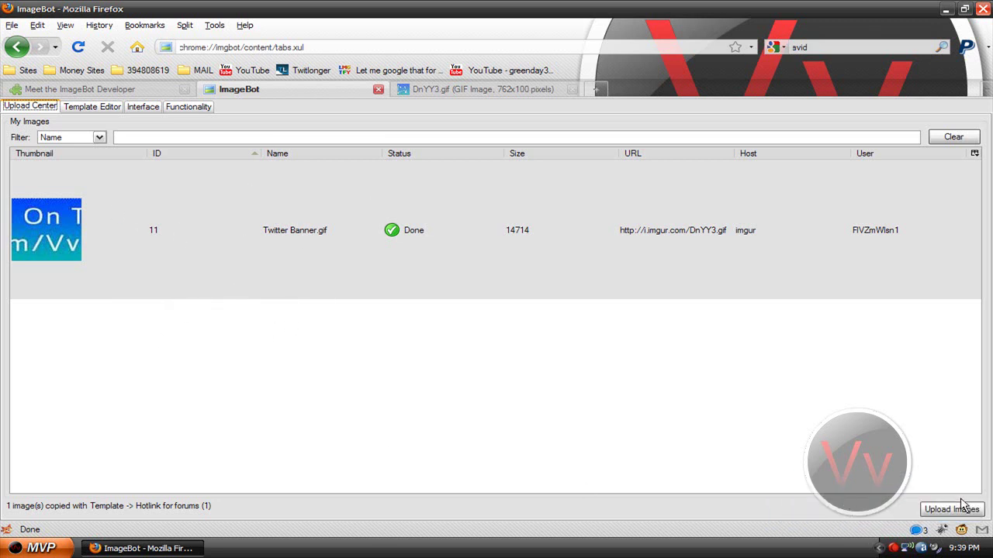
pyautogui.click(961, 509)
pyautogui.click(128, 124)
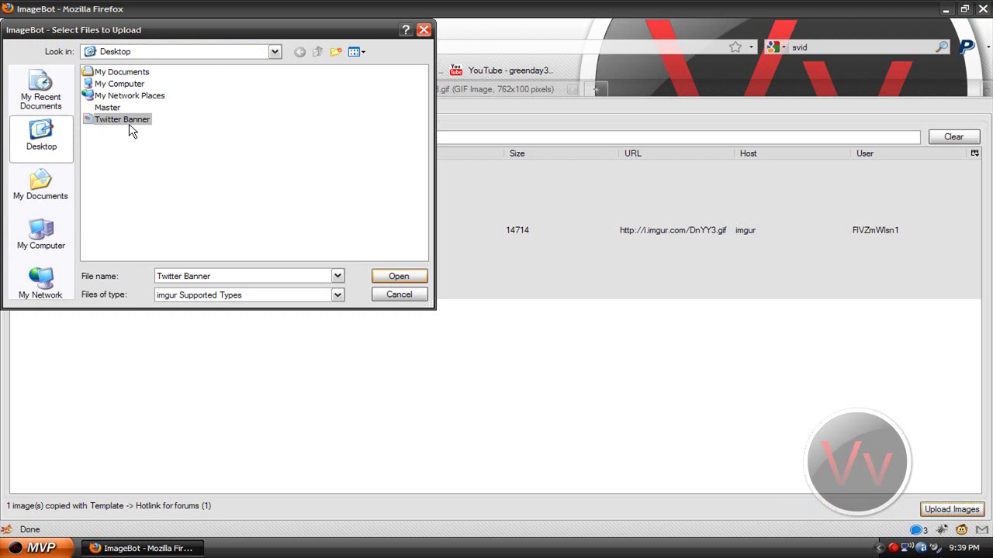
pyautogui.click(395, 279)
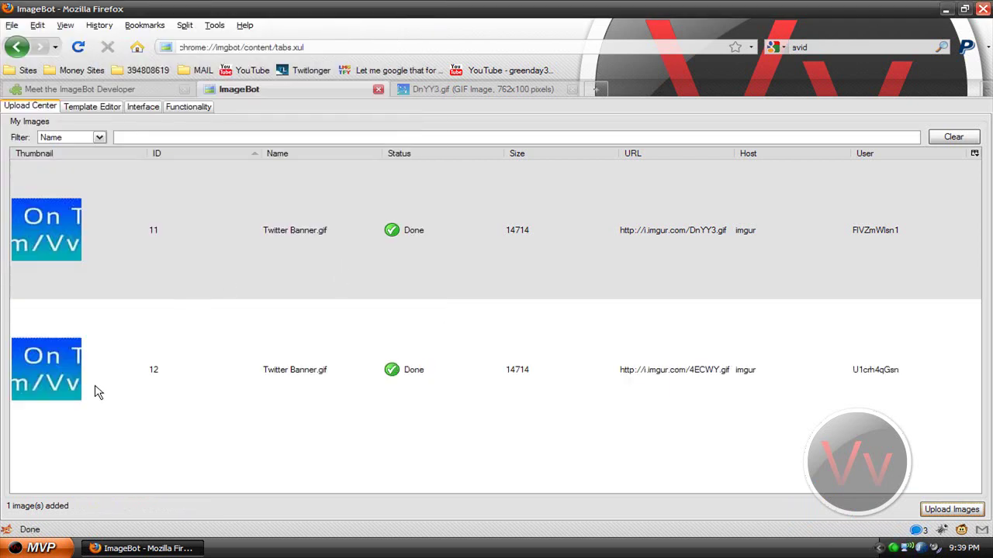
# Step: Close the ImageBot tab and reopen ImageBot in a tab of its own
pyautogui.click(378, 91)
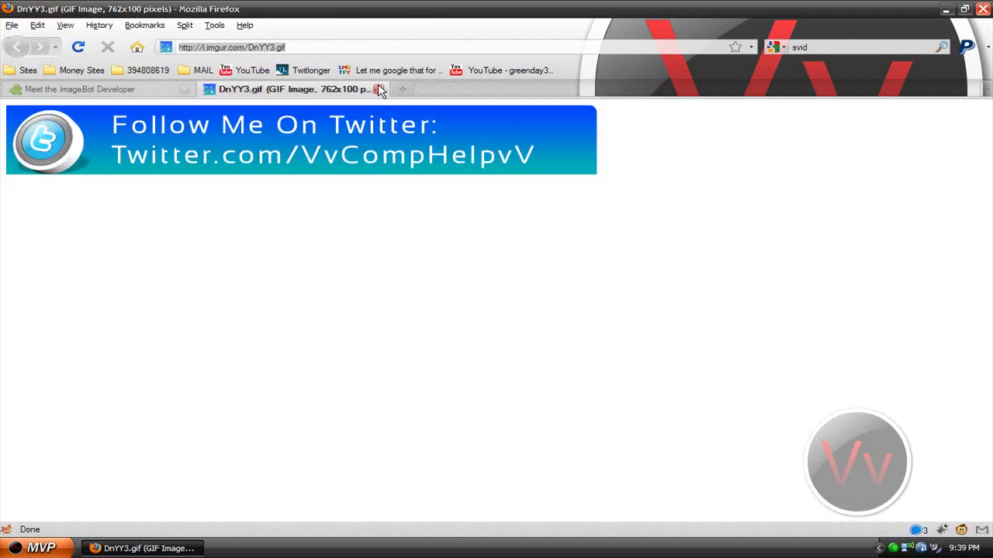
pyautogui.click(379, 90)
pyautogui.click(220, 27)
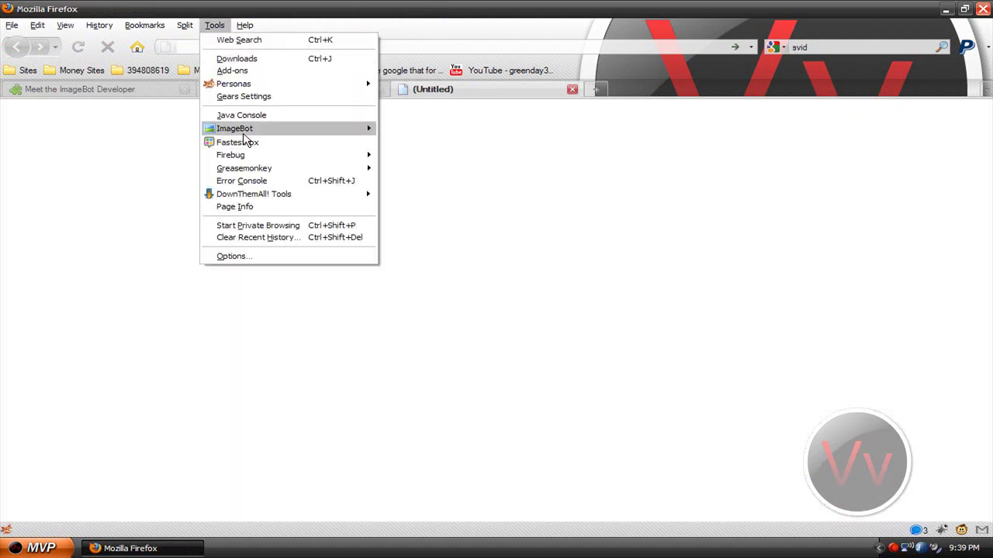
pyautogui.moveTo(284, 137)
pyautogui.click(405, 148)
pyautogui.click(571, 90)
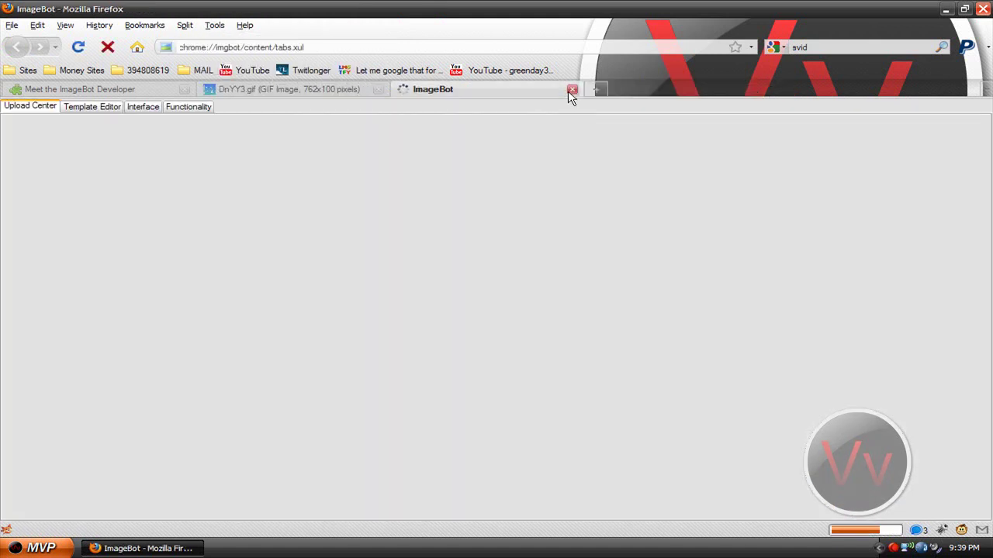
# Step: Copy the link of the first Twitter Banner.gif in the upload list and open it in a new tab
pyautogui.moveTo(93, 347)
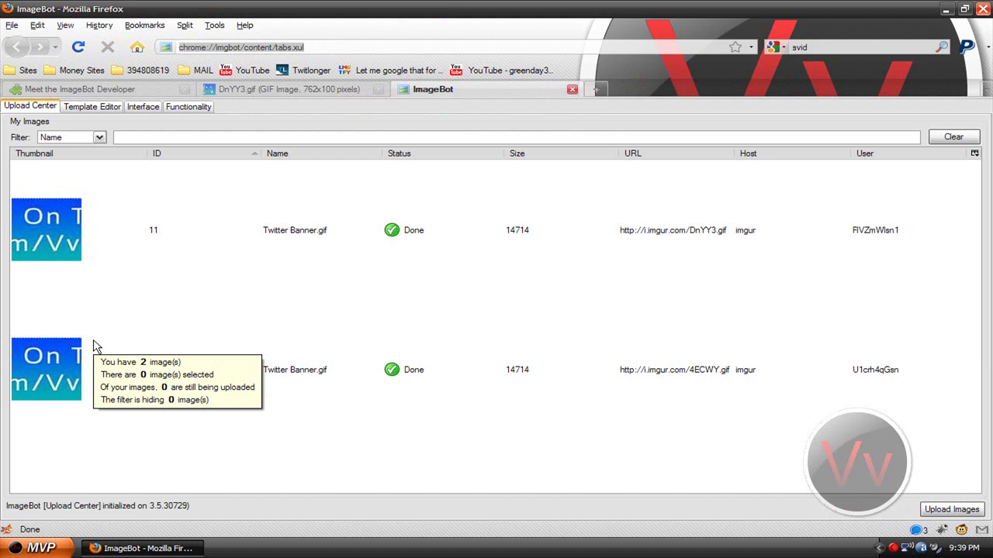
pyautogui.rightClick(41, 231)
pyautogui.click(49, 232)
pyautogui.click(594, 90)
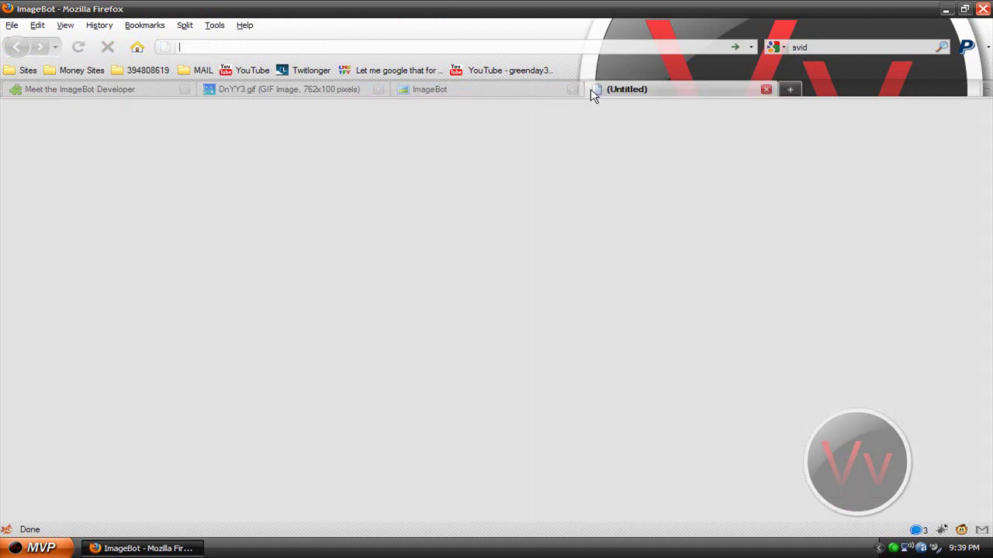
pyautogui.hotkey('ctrl', 'v')
pyautogui.press('Return')
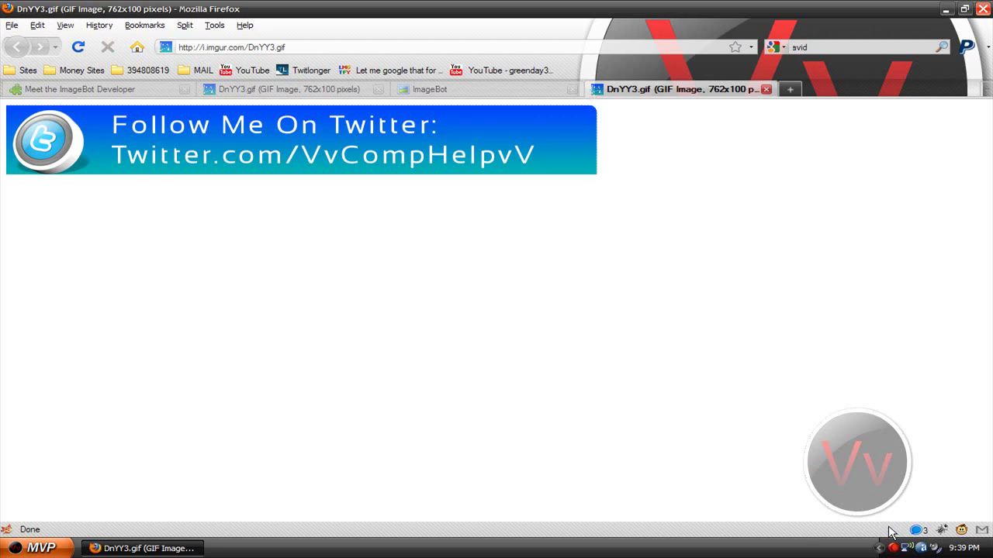
pyautogui.click(917, 531)
pyautogui.click(924, 250)
# Step: Look at ImageBot's upload list again and return to the newly opened banner image
pyautogui.click(468, 96)
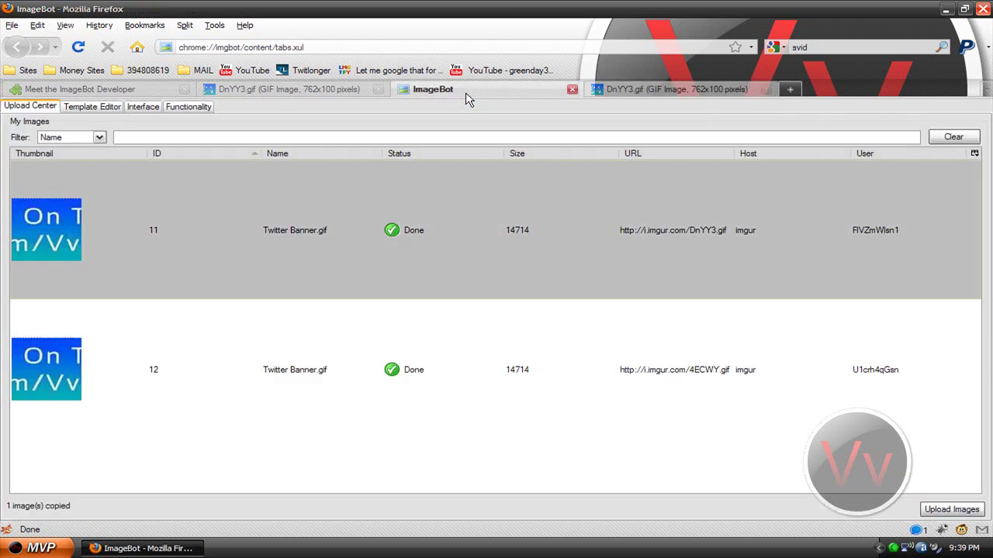
pyautogui.click(690, 94)
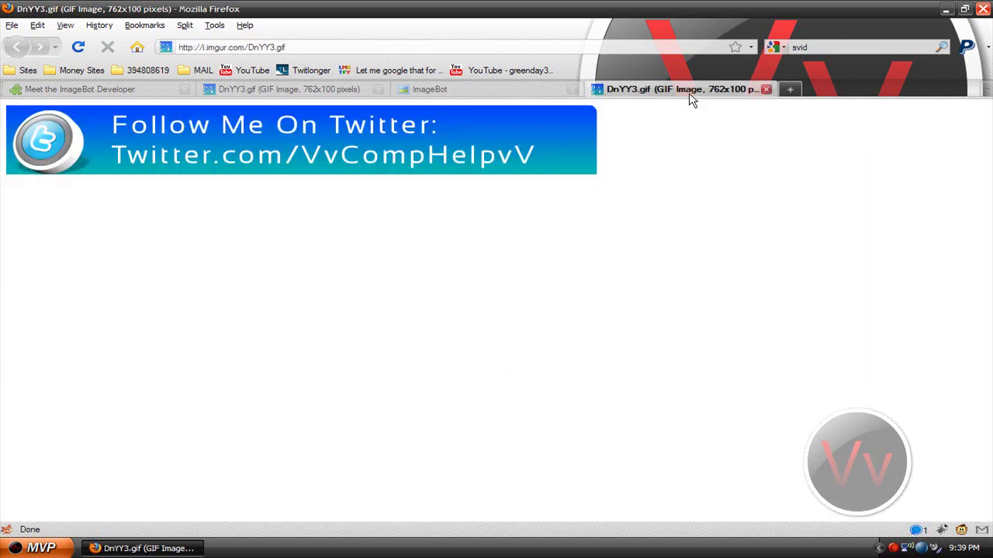